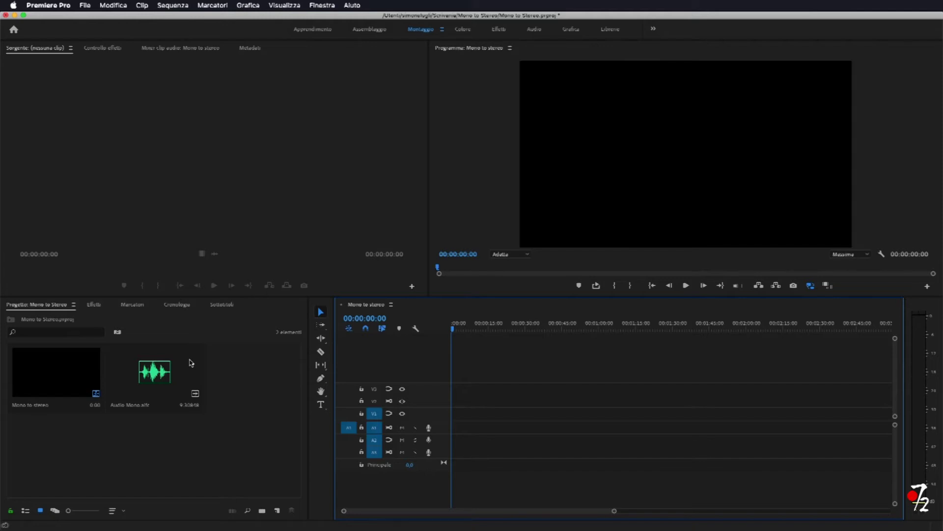
Step: Place Audio Mono.aiff from the Project panel at the start of track A1
left_click_drag(189, 363, 452, 429)
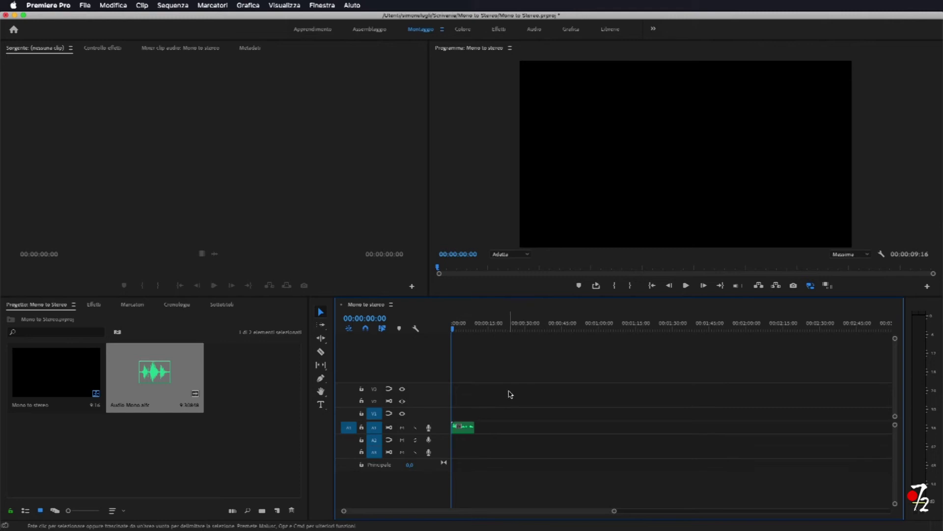
Step: Set the A1 clip's audio gain to -3 in the Audio Gain dialog
right_click(469, 434)
left_click(528, 428)
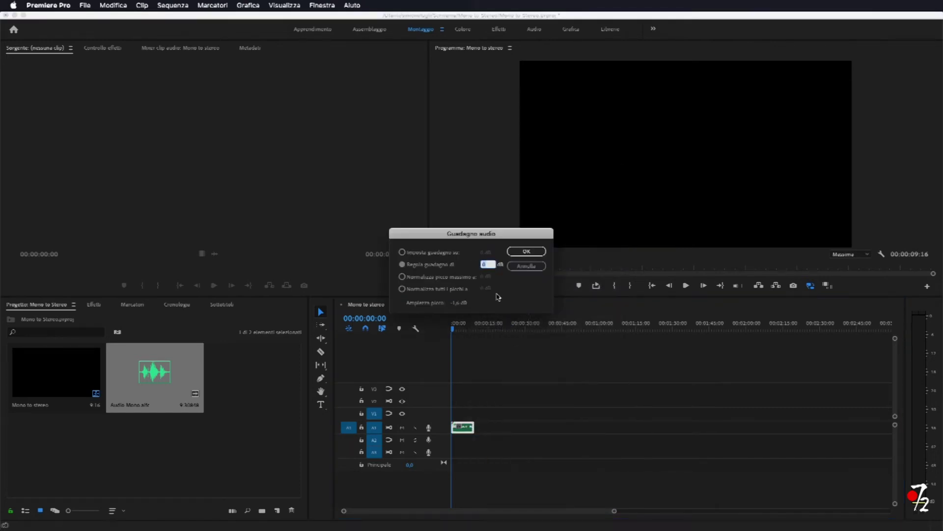
type("-3")
key("Return")
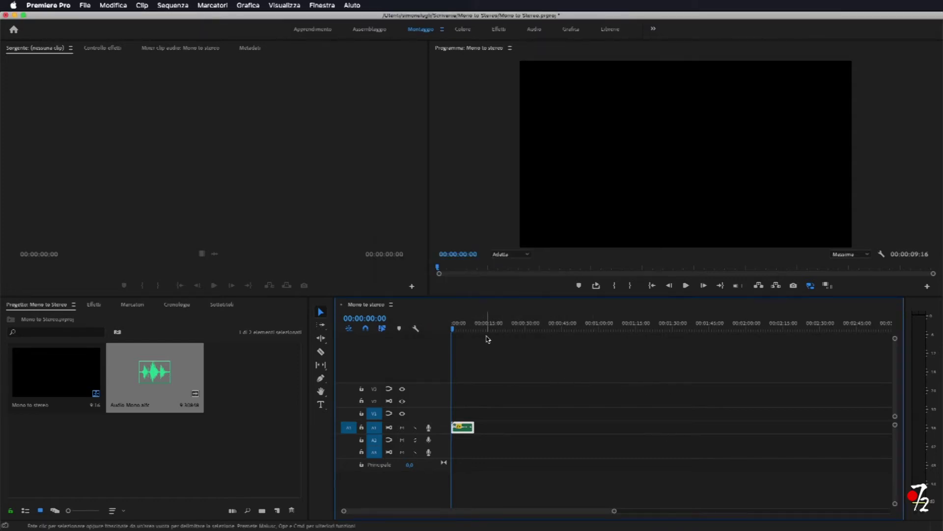
key("space")
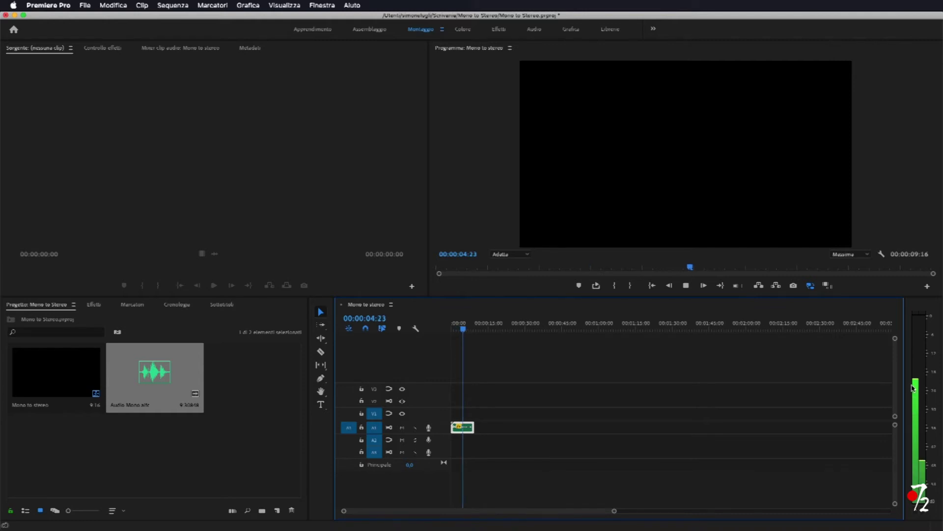
key("space")
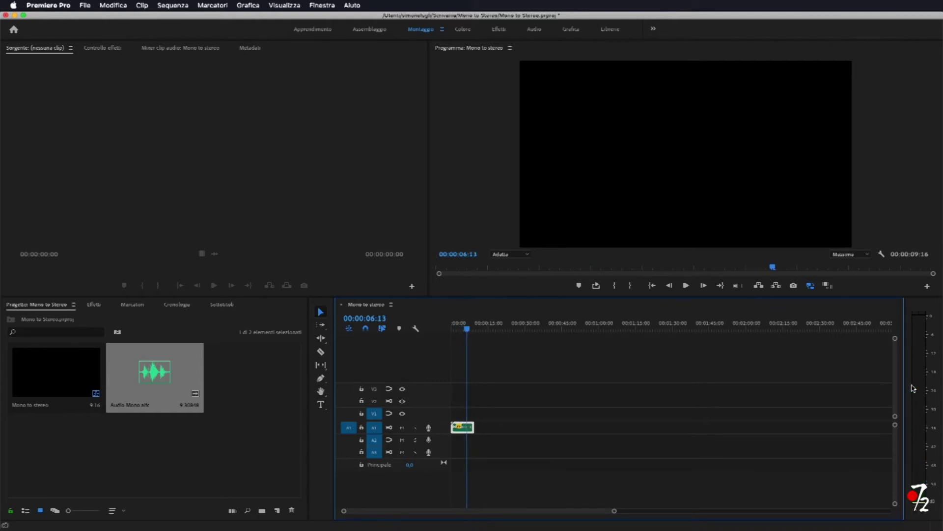
left_click_drag(467, 331, 447, 330)
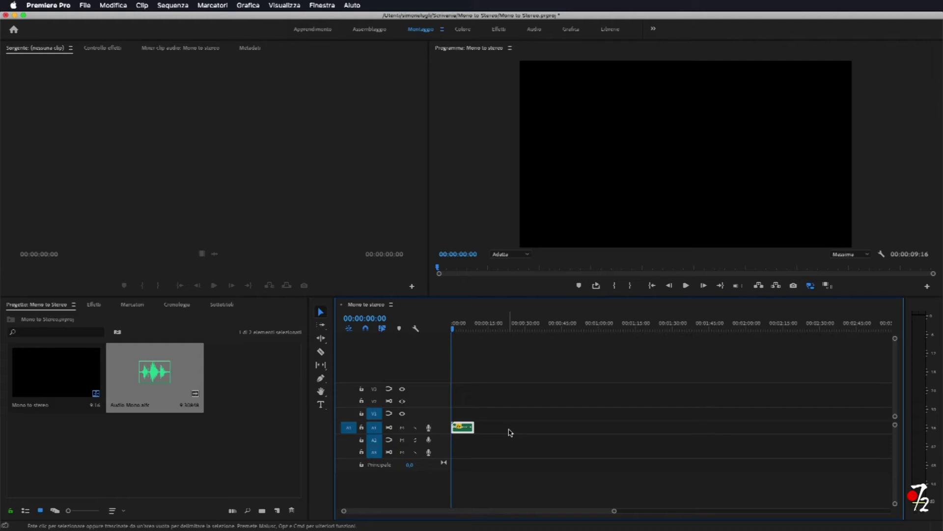
Step: Duplicate the Audio Mono clip from A1 onto track A2, aligned at sequence start
left_click_drag(464, 428, 466, 439)
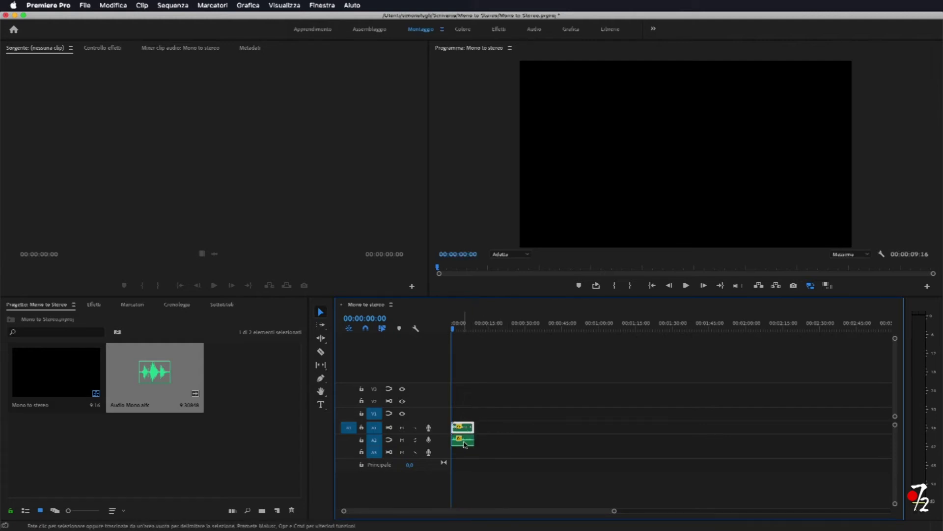
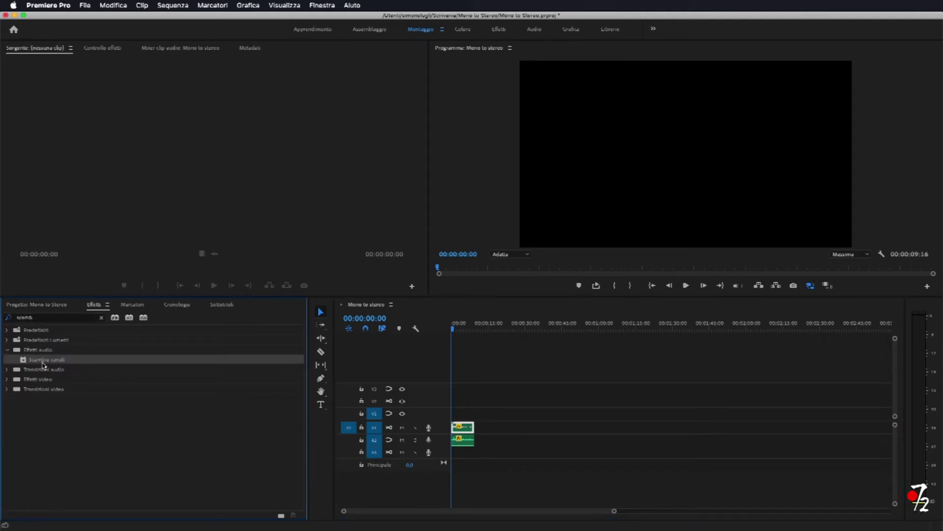
Step: Apply Scambia canali to the A2 clip, play it back, then delete the clips from the sequence
left_click_drag(47, 361, 468, 446)
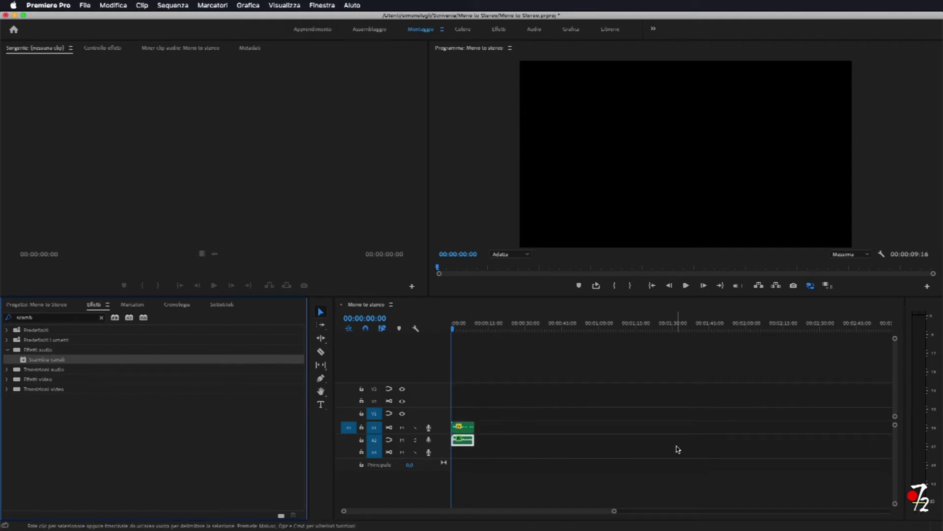
key("space")
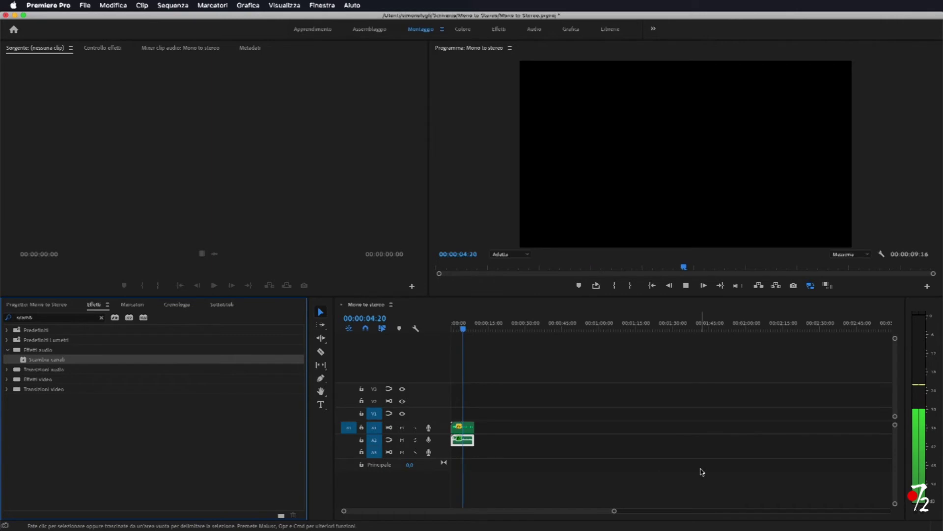
key("space")
left_click_drag(463, 328, 437, 326)
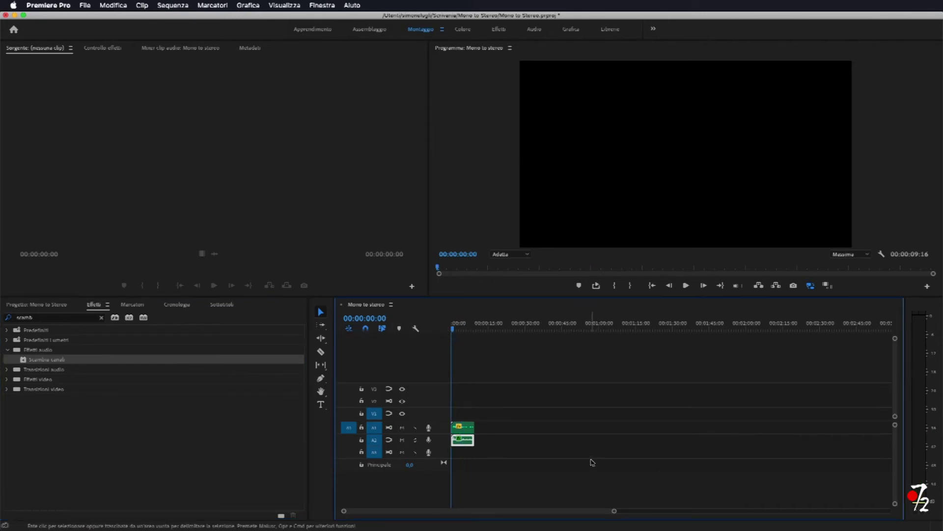
key("Delete")
key("Delete")
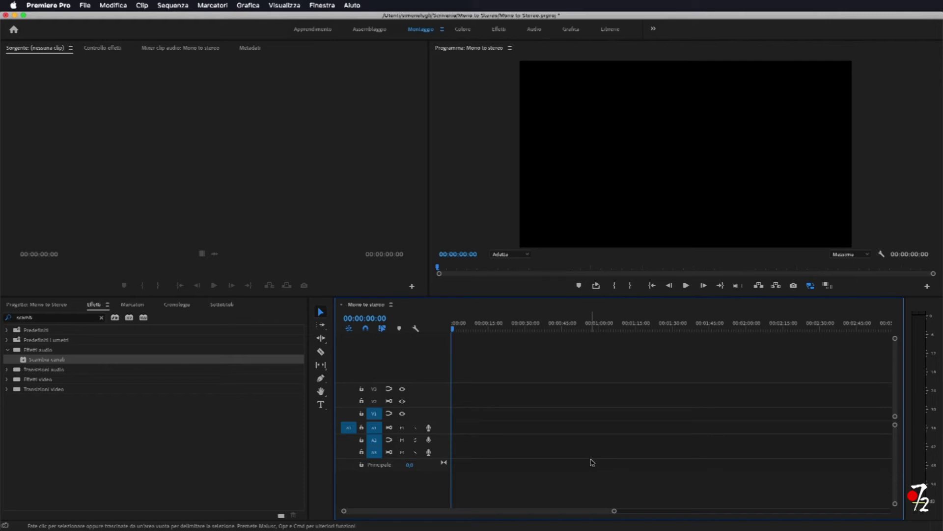
Step: Set Audio Mono.aiff's audio channels to Mono clip format with 2 audio clips
left_click(49, 304)
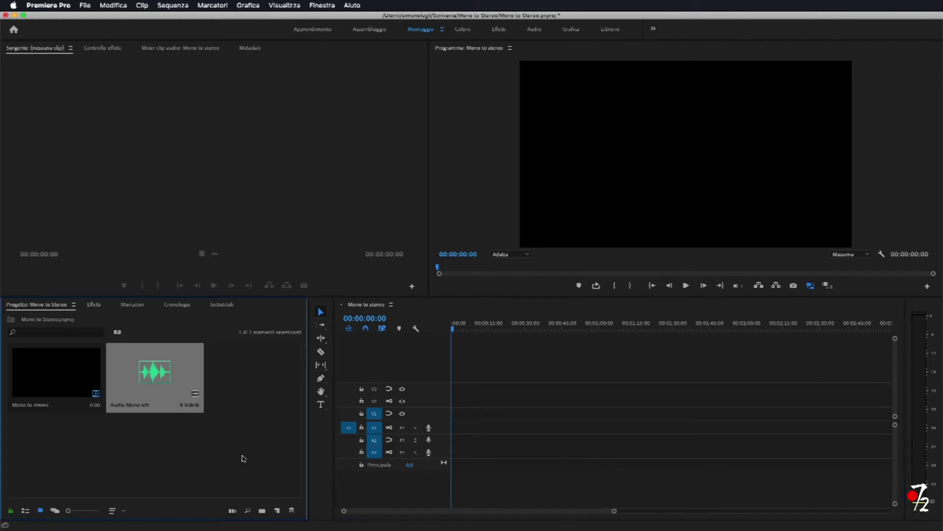
left_click(128, 376)
right_click(132, 372)
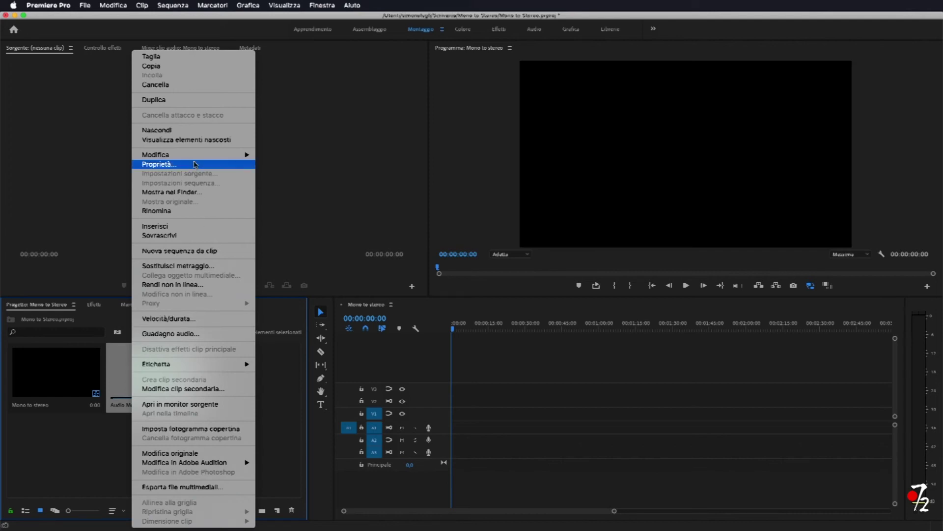
mouse_move(192, 153)
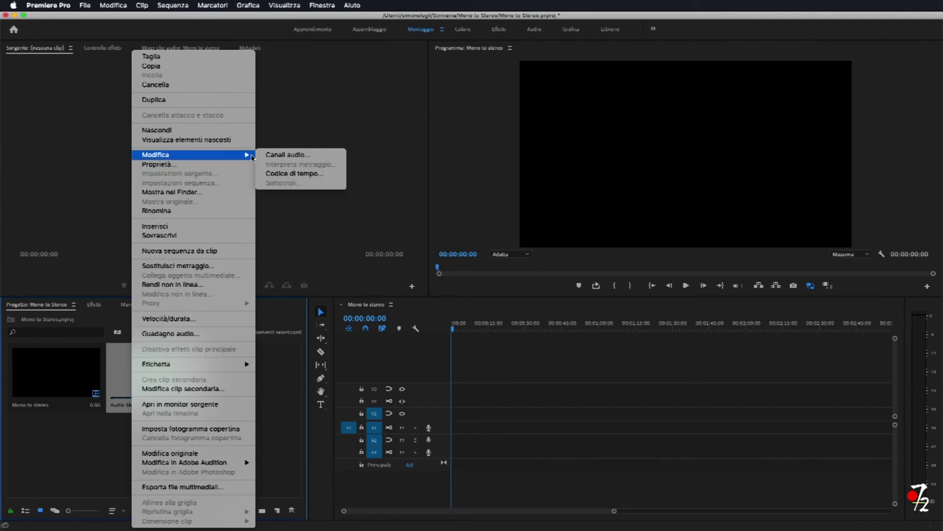
left_click(295, 155)
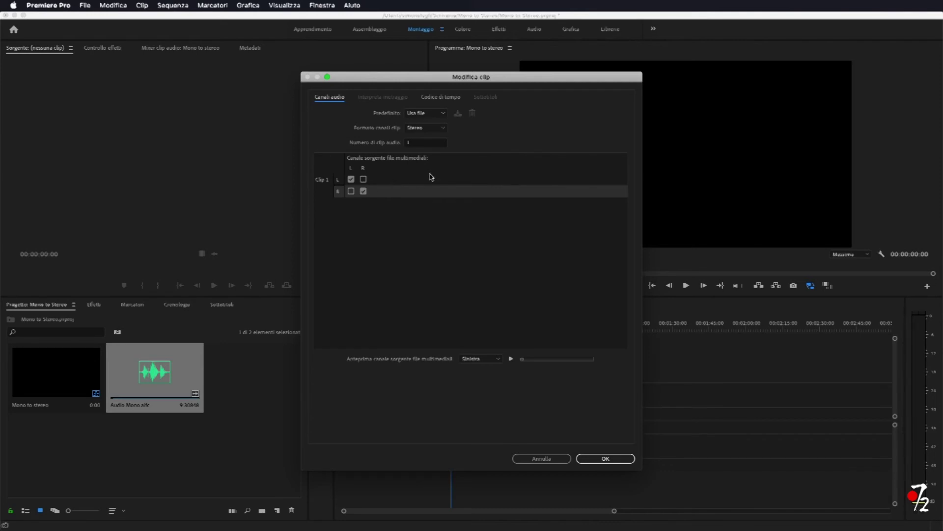
left_click(431, 129)
left_click(433, 142)
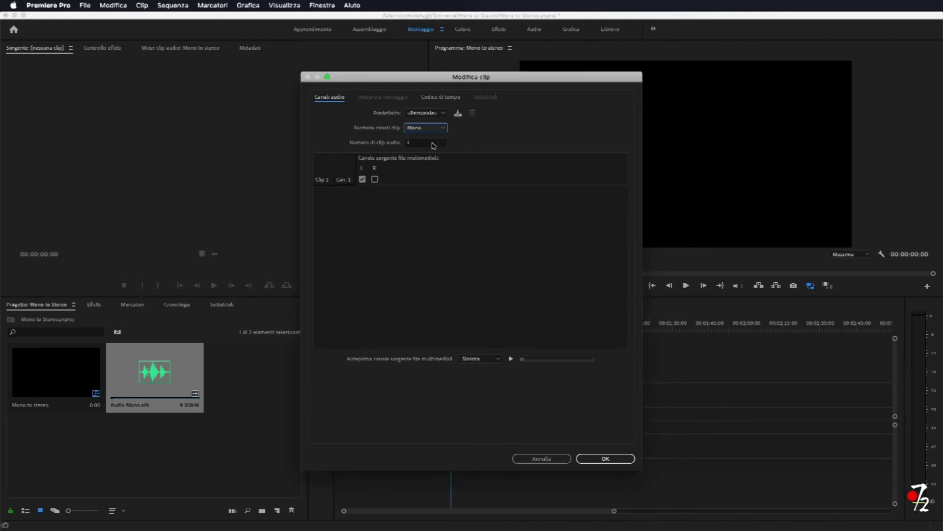
left_click(422, 144)
type("2")
left_click(448, 247)
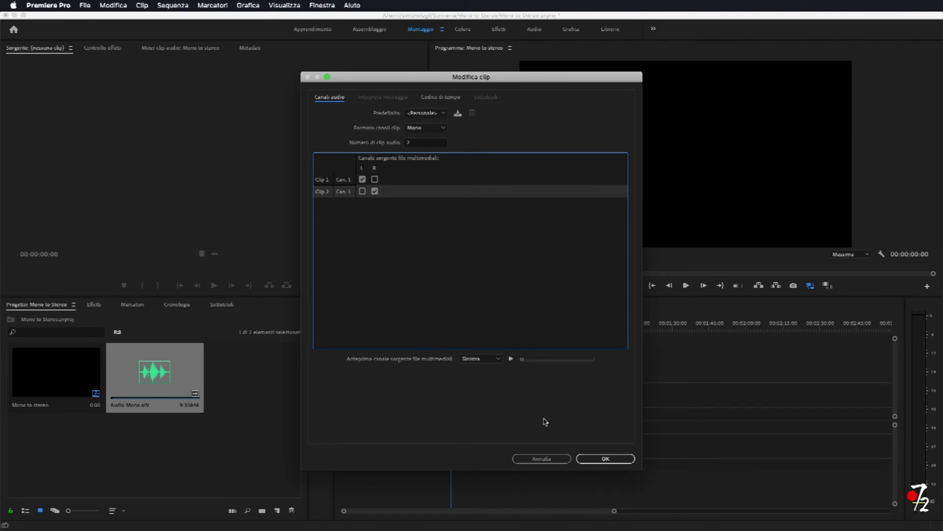
left_click(606, 460)
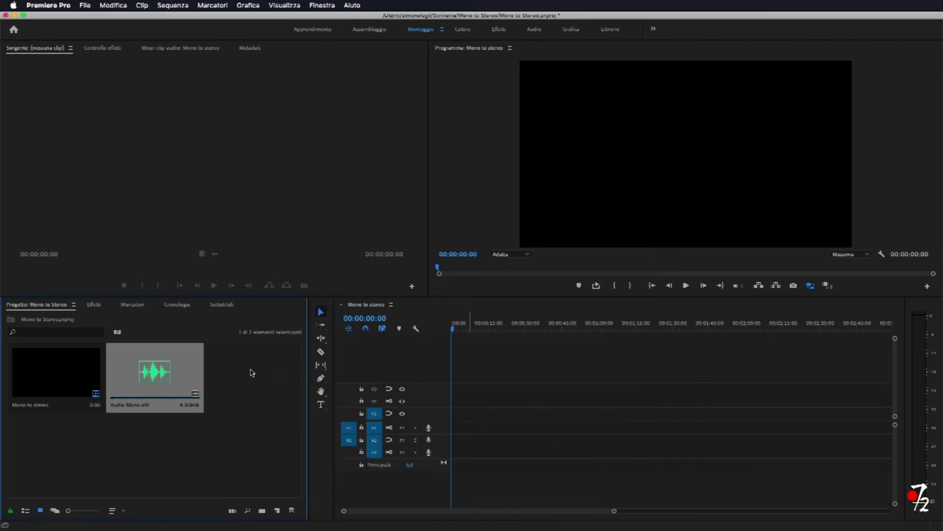
Step: Place Audio Mono.aiff on A1/A2 of Mono to Stereo and set its audio gain to 3
mouse_move(182, 373)
left_mouse_down()
mouse_move(527, 404)
mouse_move(558, 435)
mouse_move(144, 385)
mouse_move(455, 432)
left_mouse_up()
key("space")
key("space")
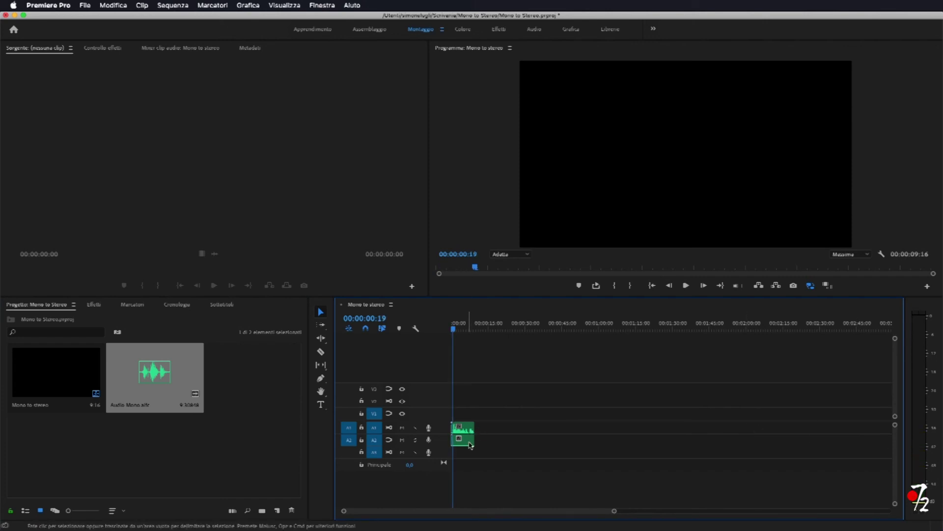
right_click(471, 445)
left_click(530, 429)
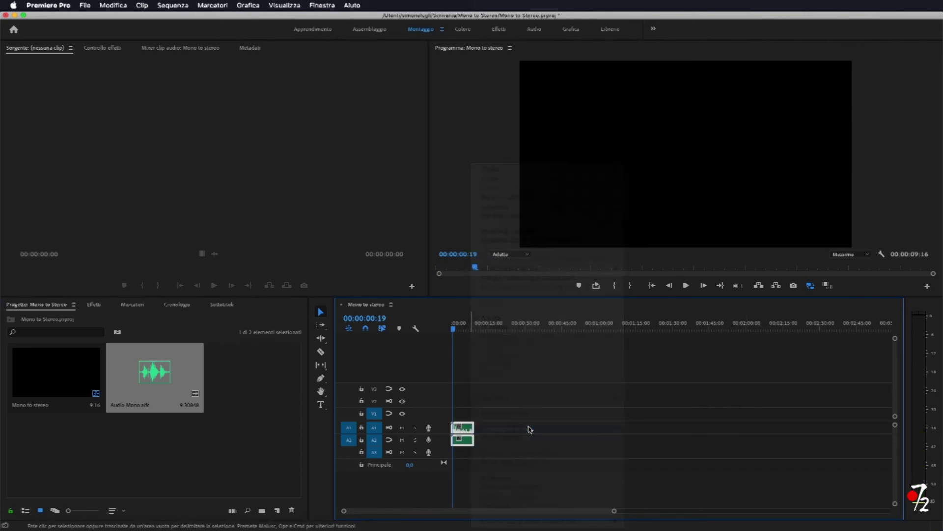
type("3")
key("Return")
Step: Play the sequence to hear it in stereo, then return the playhead to the start
key("space")
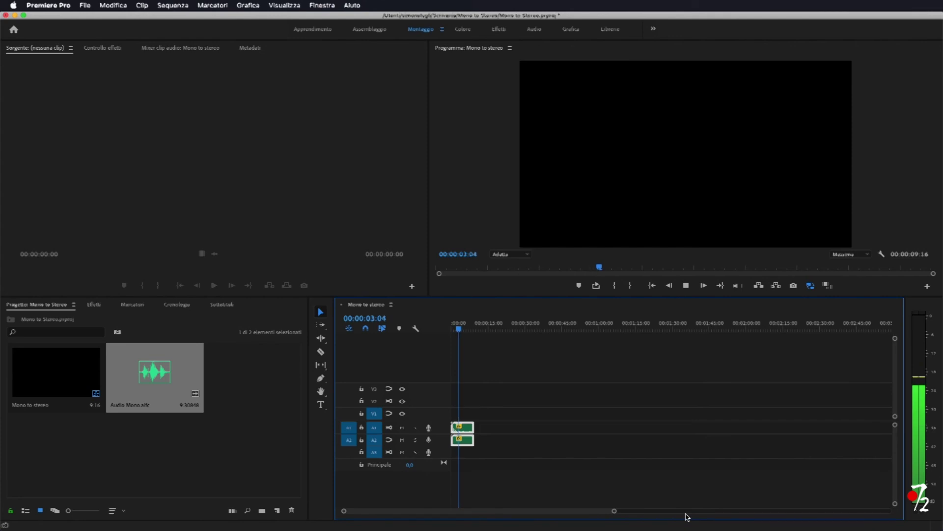
key("space")
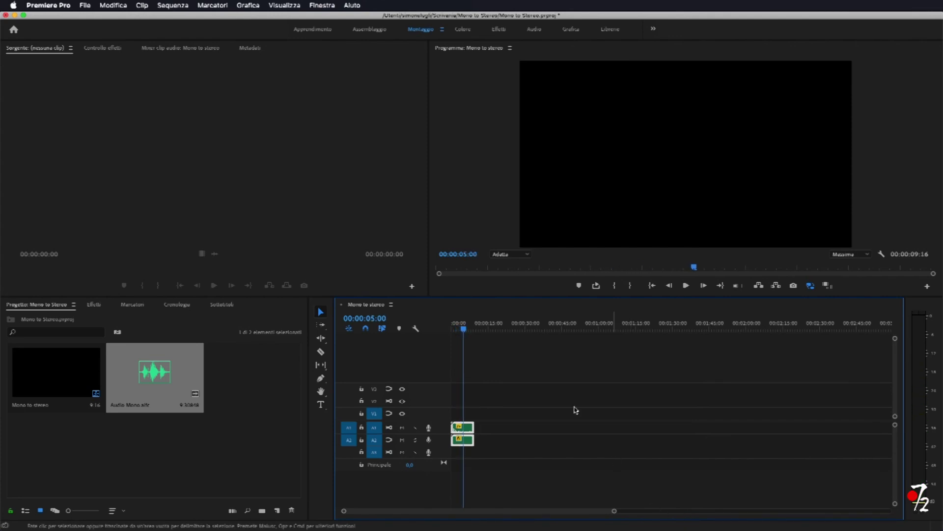
left_click_drag(466, 330, 446, 332)
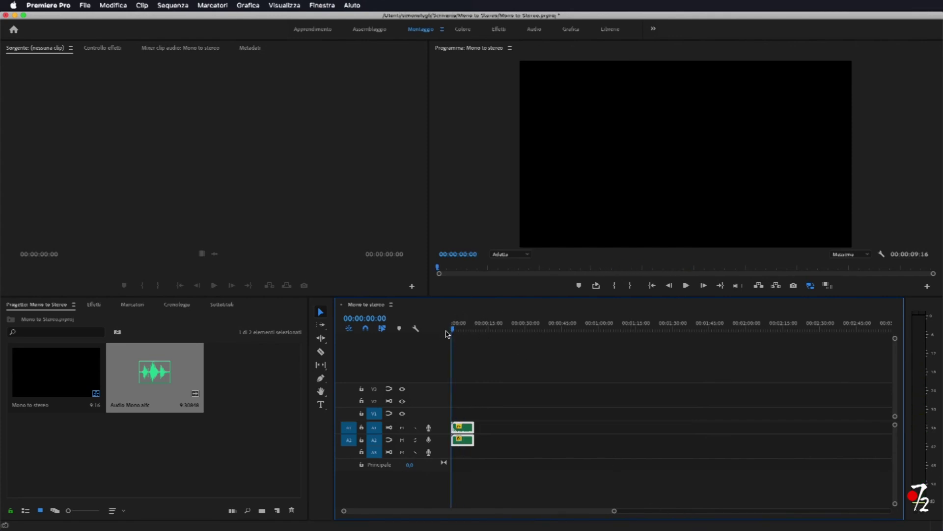